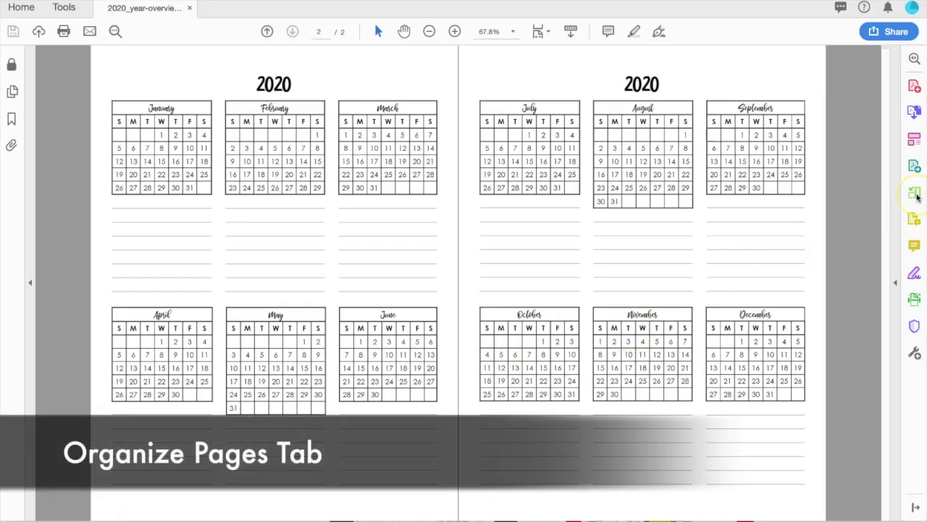
Step: Open the Set Page Boxes dialog from the Organize Pages tool's More menu
left_click(915, 194)
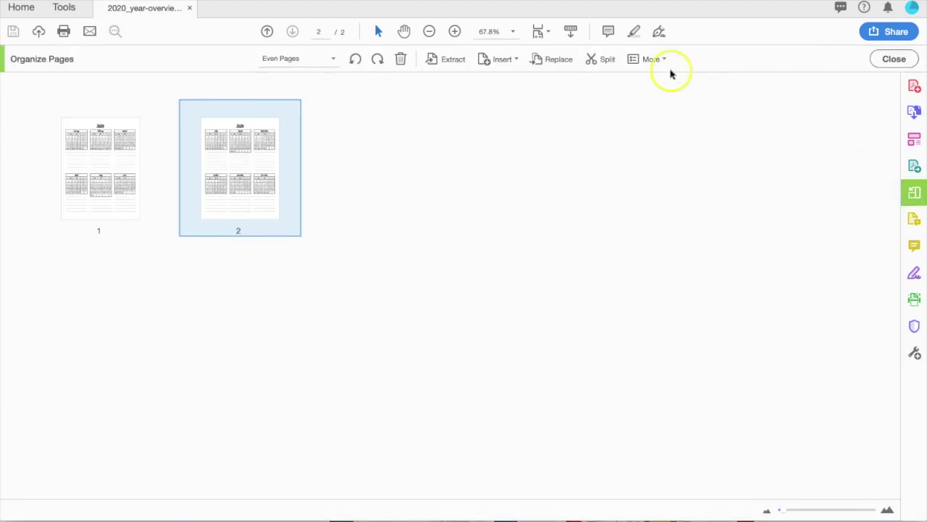
left_click(655, 61)
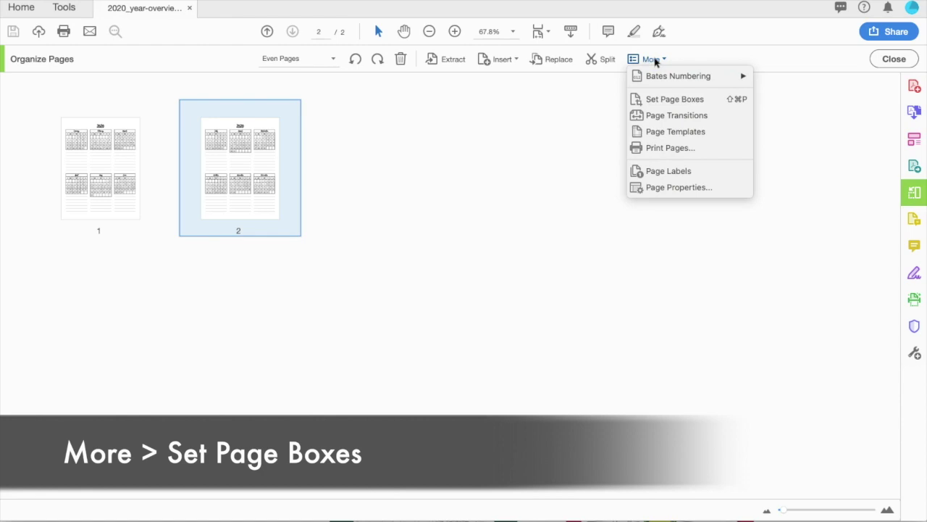
left_click(685, 107)
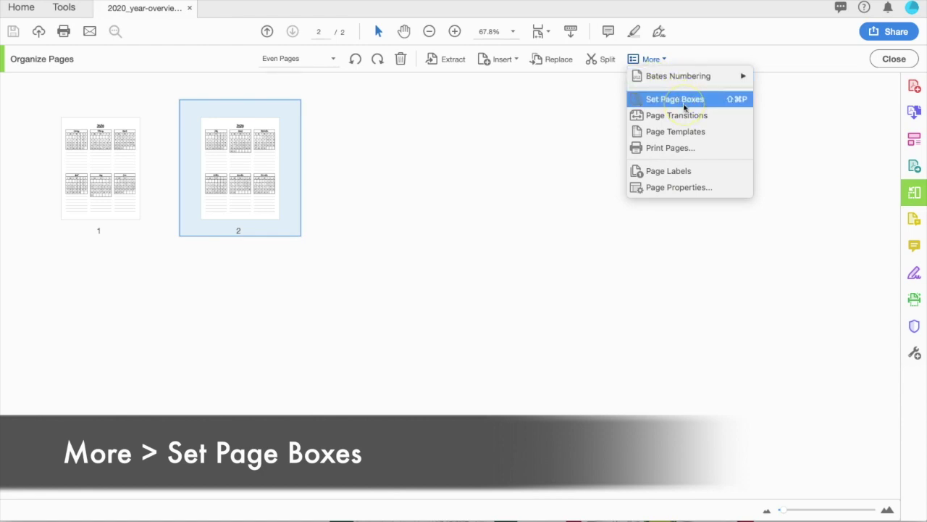
left_click(685, 107)
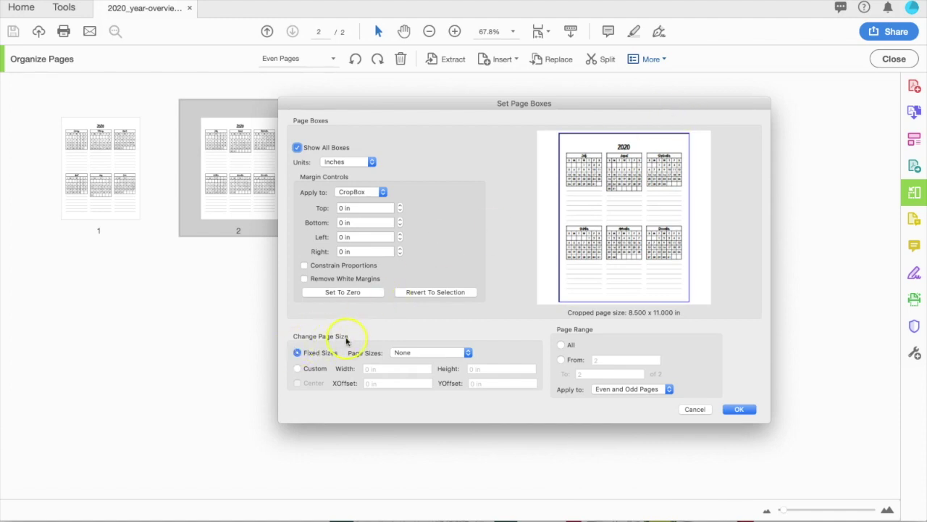
Step: Enter a custom page size of 8.5 × 11 in with a 0.125 in horizontal offset
left_click(298, 368)
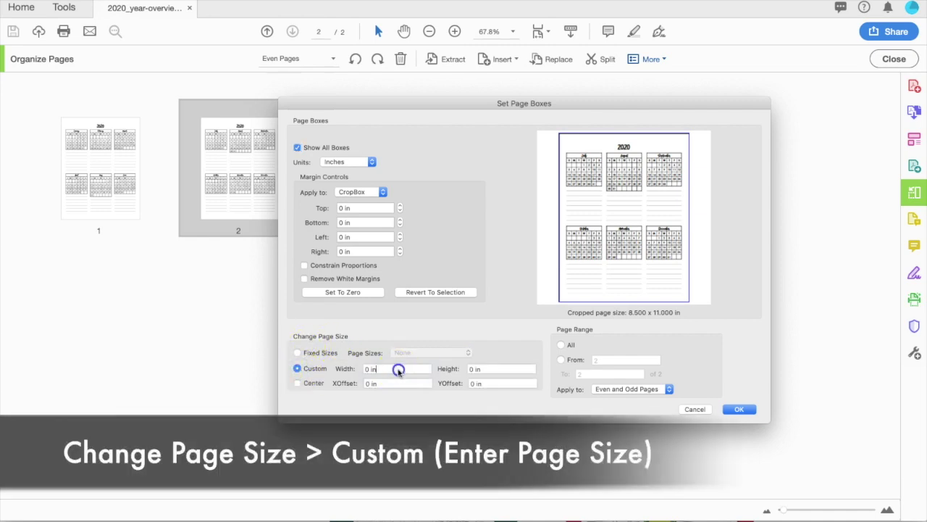
left_click(397, 368)
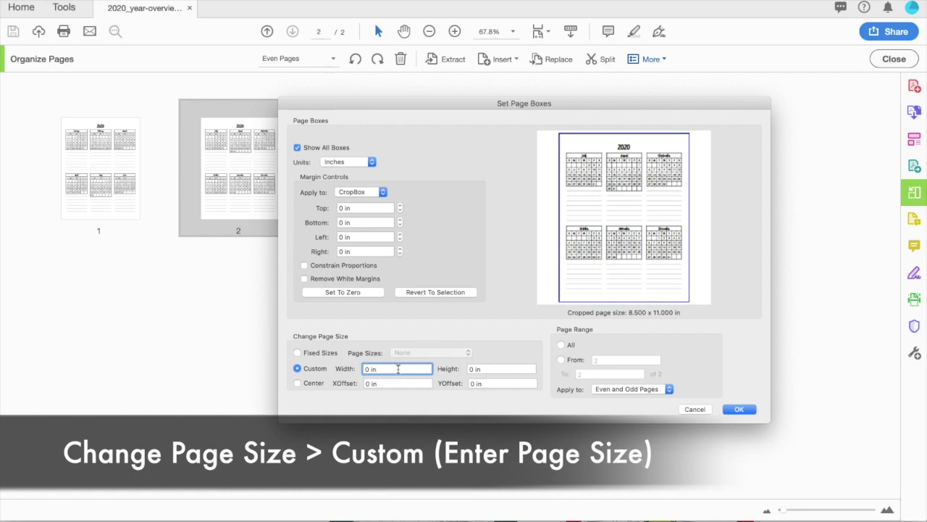
left_click_drag(398, 369, 341, 369)
type("8.5")
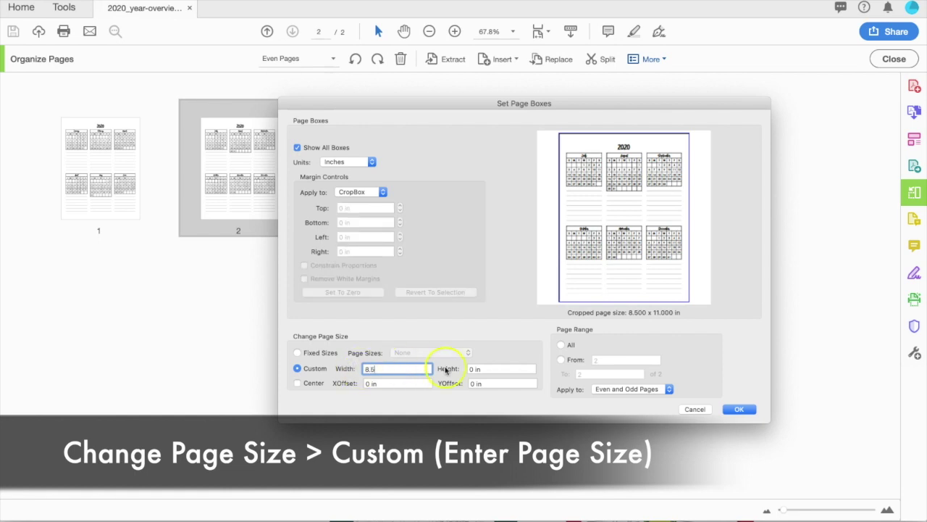
left_click(455, 368)
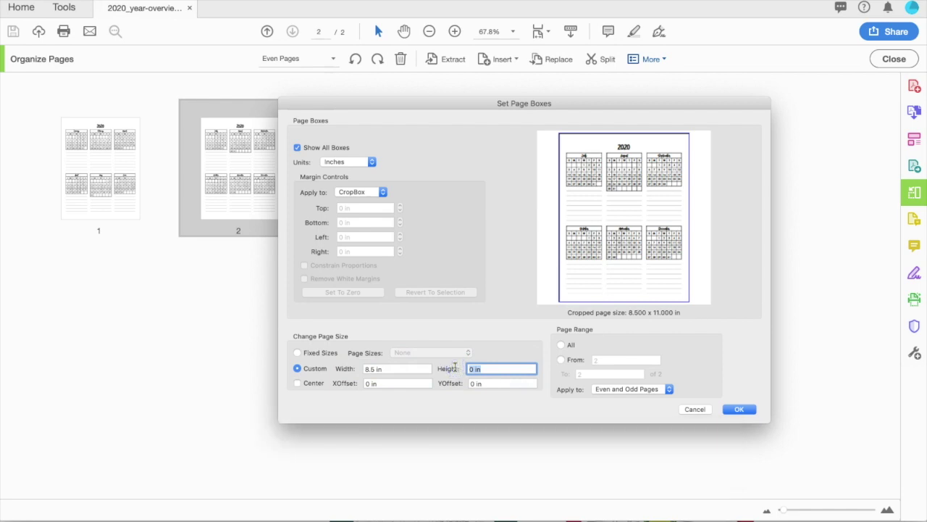
type("11")
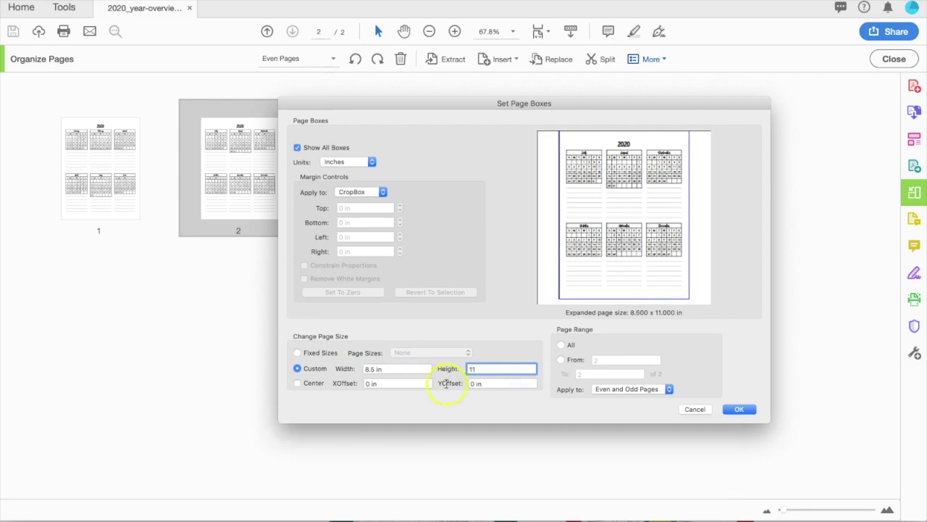
left_click(412, 383)
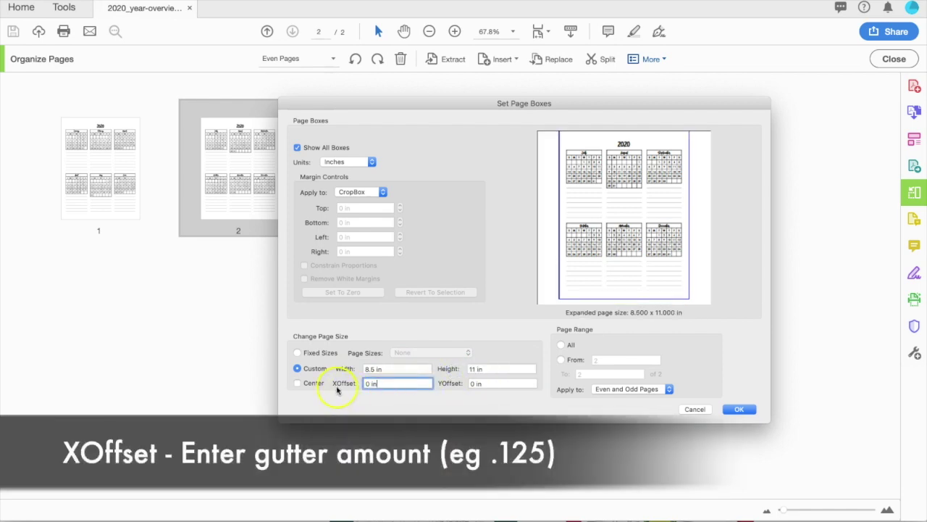
left_click_drag(378, 384, 358, 386)
type(".125")
left_click(363, 389)
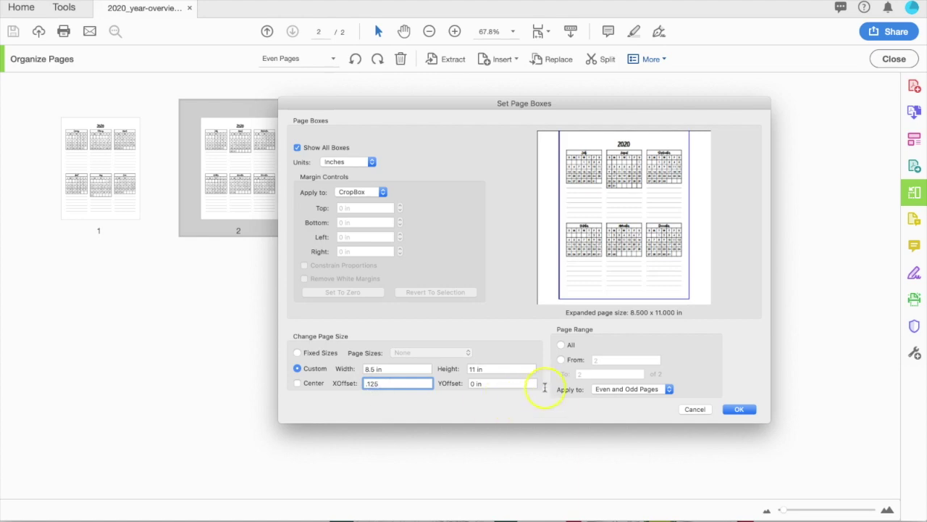
Step: Apply the custom page box to all pages, restricted to even pages only
left_click(561, 344)
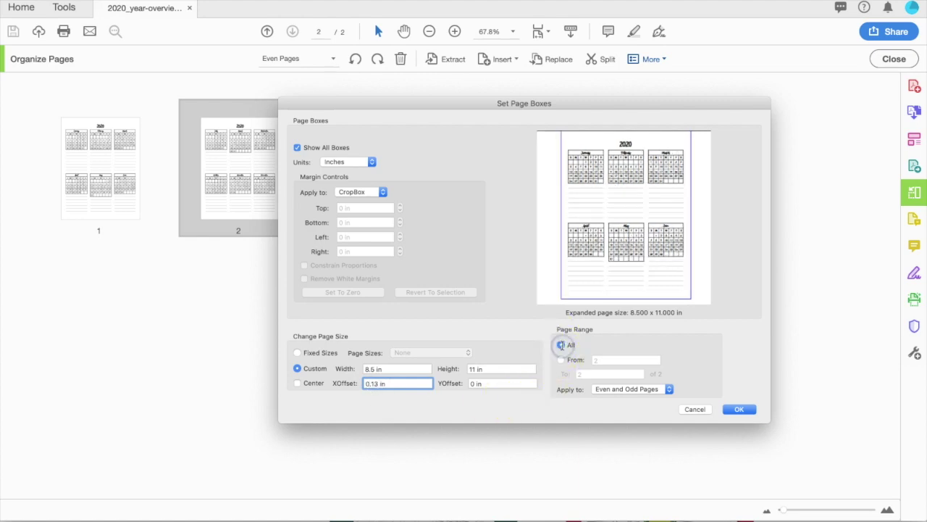
left_click(562, 343)
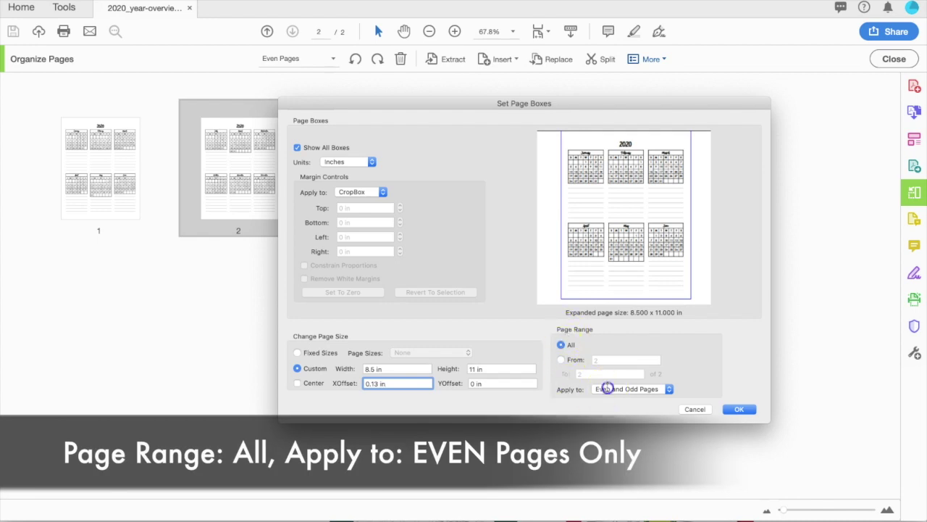
left_click(607, 390)
left_click(616, 407)
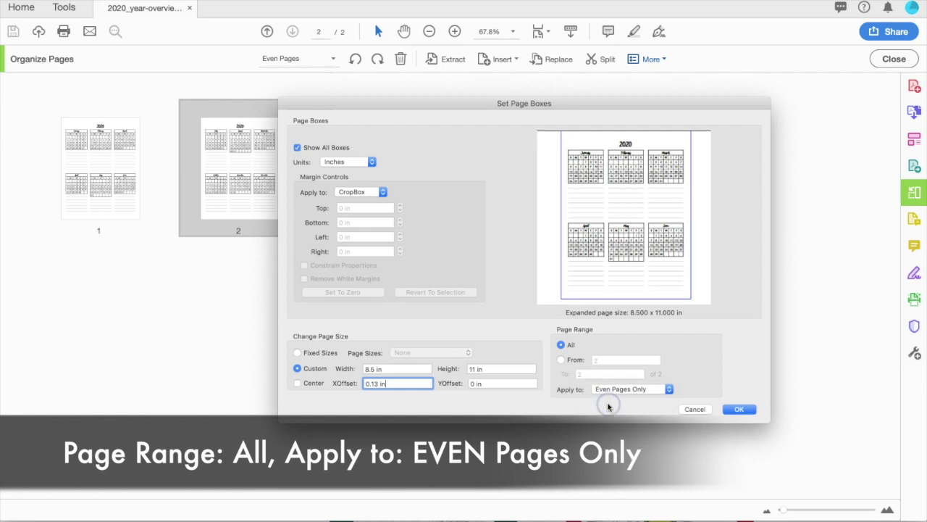
left_click(738, 409)
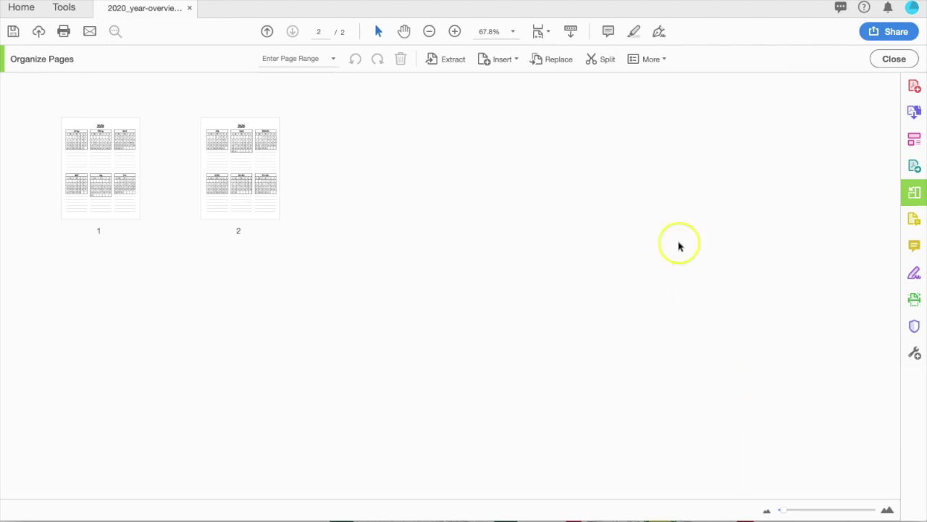
Step: Reopen Set Page Boxes and enter a custom 8.5 × 11 in size with -0.125 in horizontal offset
left_click(652, 59)
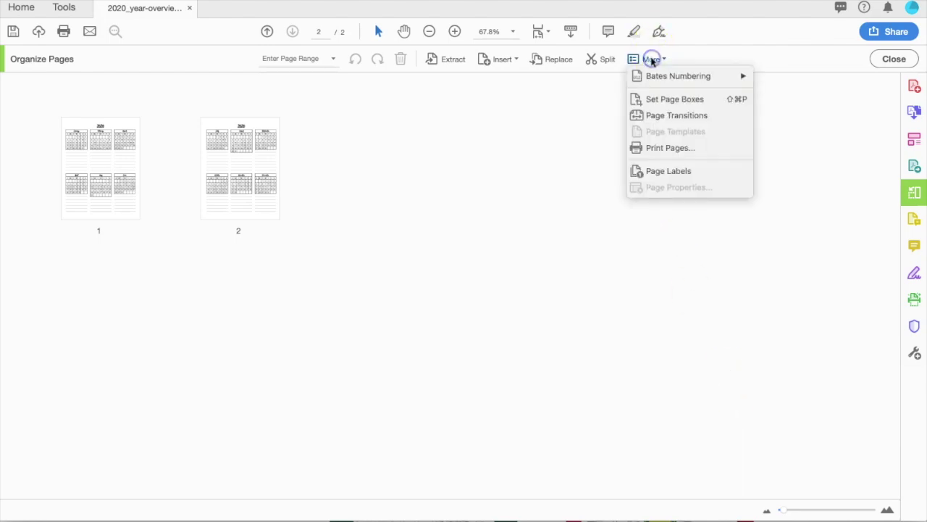
left_click(699, 100)
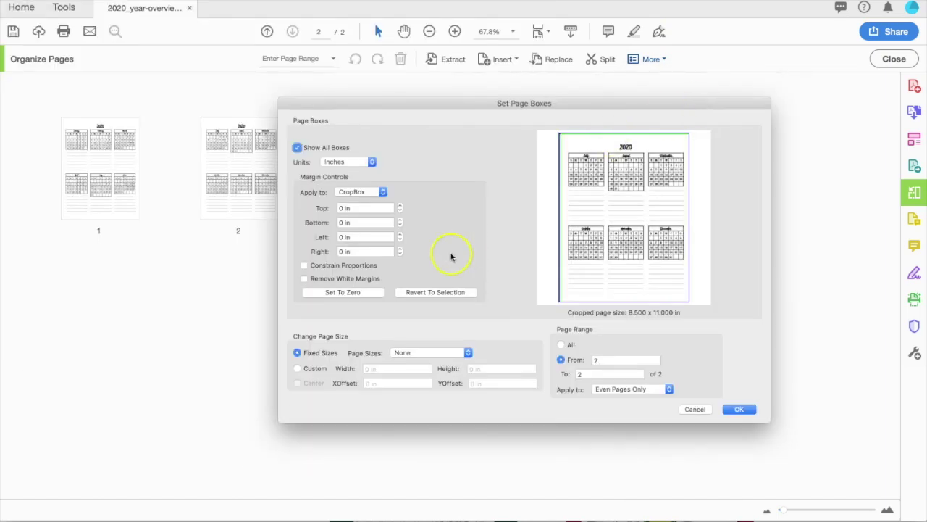
left_click(297, 368)
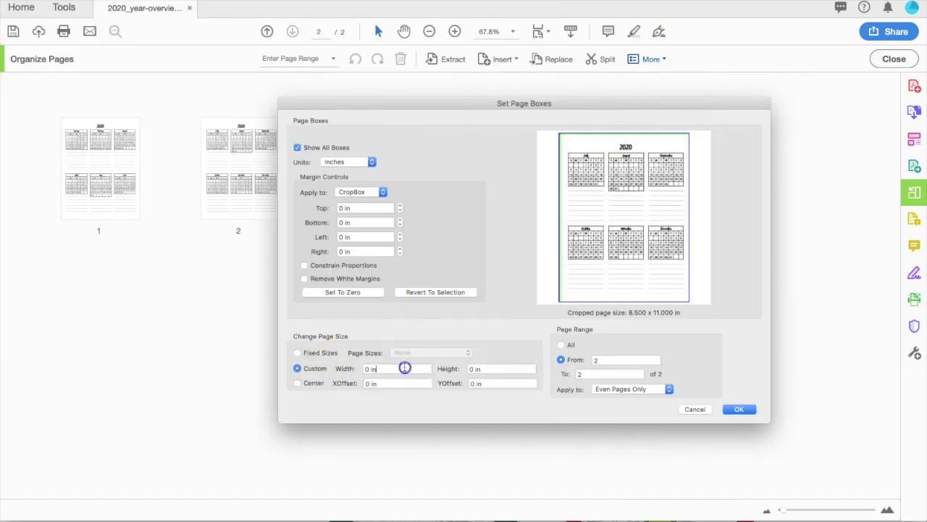
left_click(404, 368)
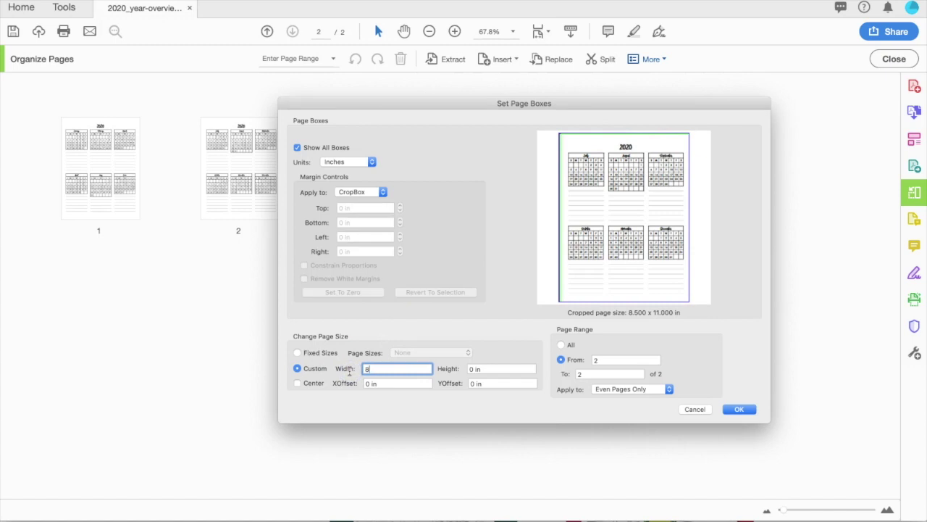
type("8.5")
left_click(452, 368)
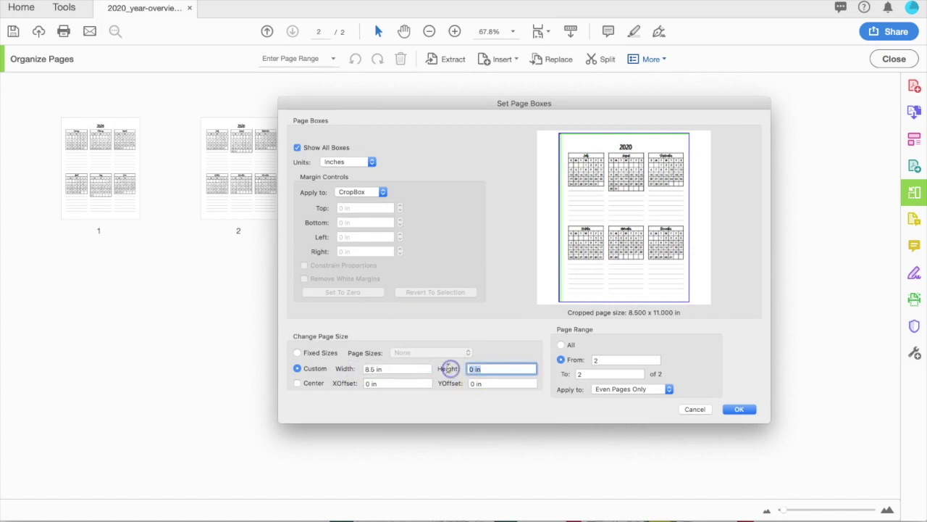
type("11")
left_click(413, 383)
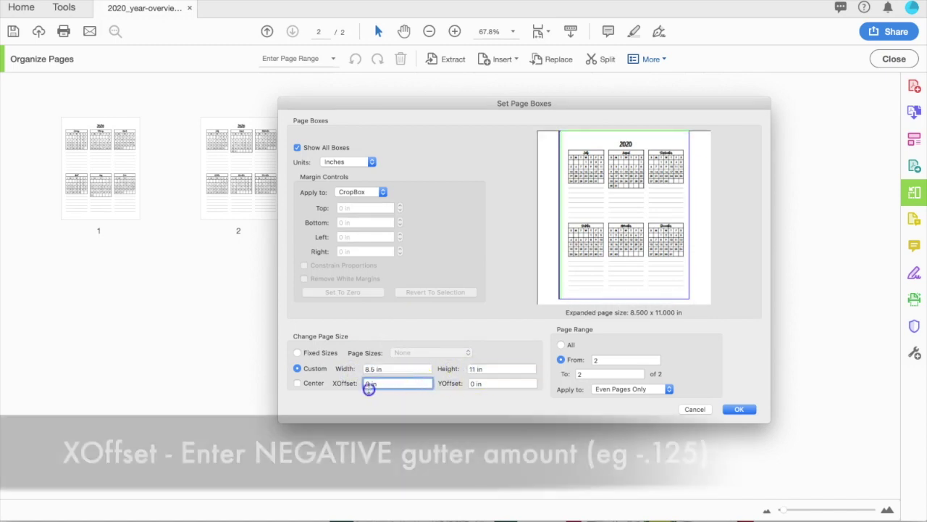
left_click_drag(413, 384, 359, 389)
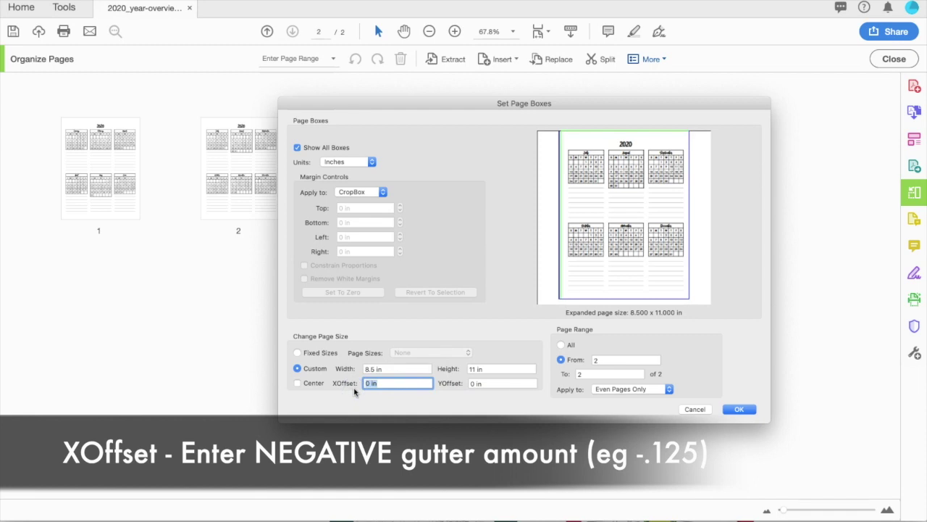
type("-.12")
type("5")
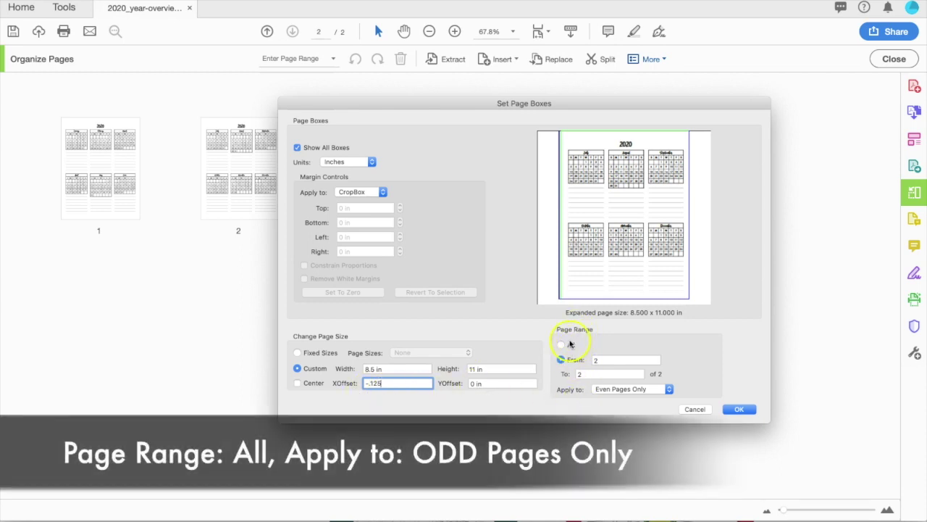
Step: Apply the negative offset to all pages, restricted to odd pages only
left_click(562, 347)
left_click(636, 392)
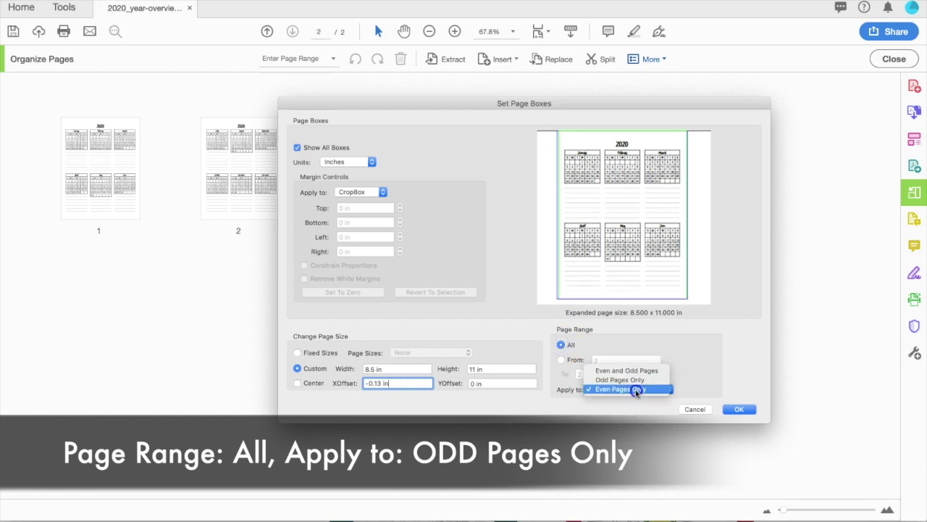
left_click(636, 380)
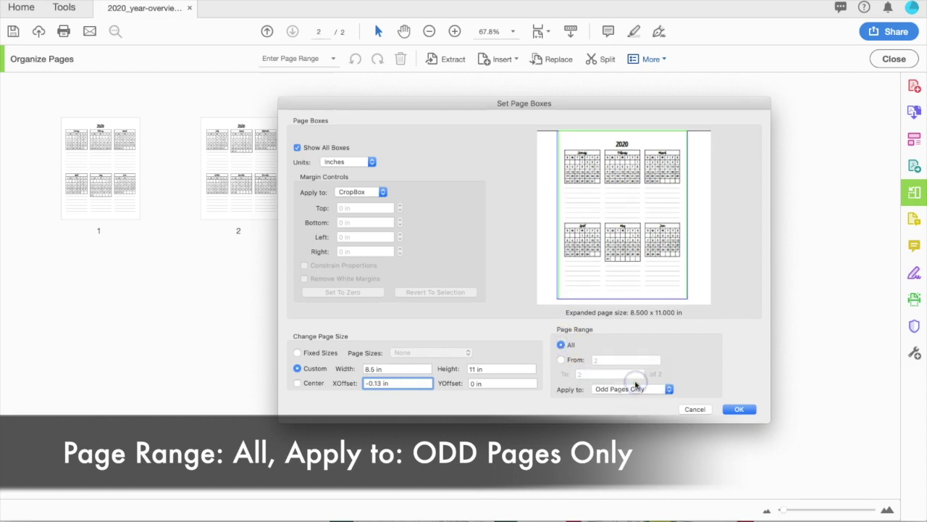
left_click(740, 408)
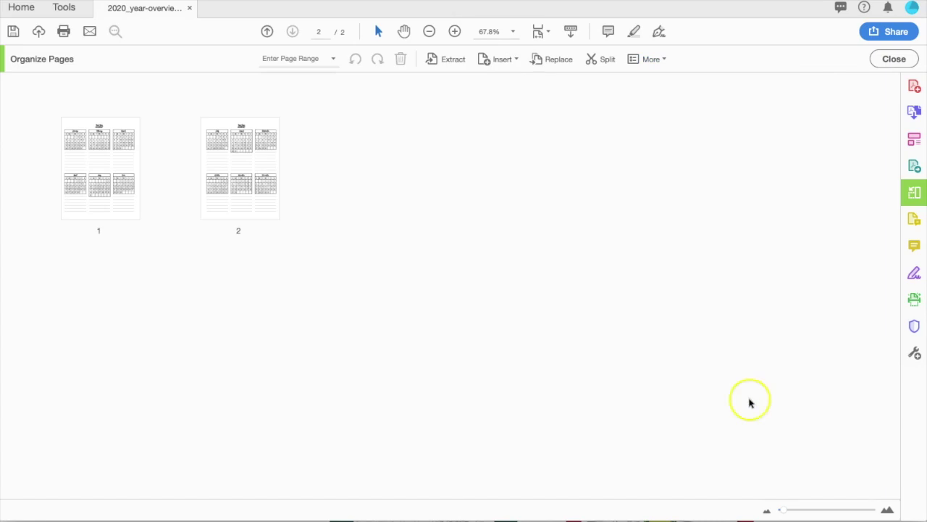
Step: Close the Organize Pages tool to view both gutter-shifted calendar pages
left_click(893, 59)
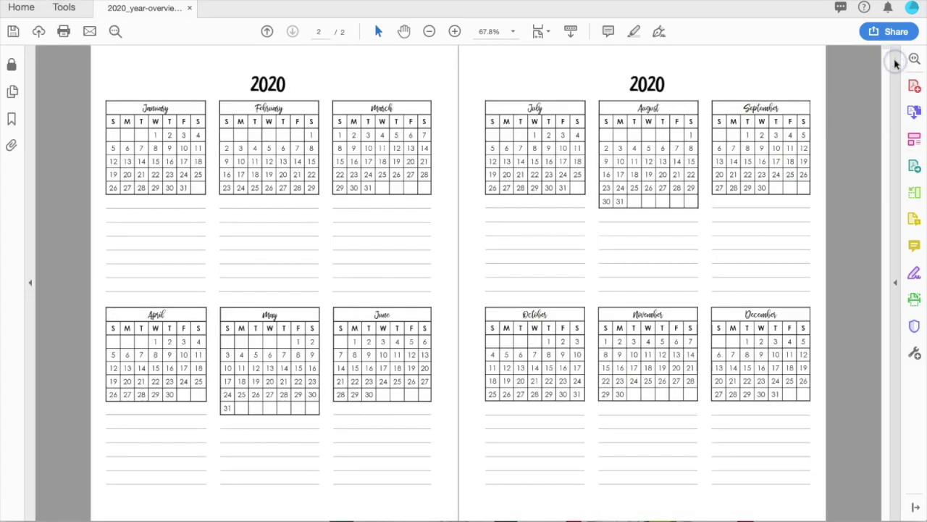